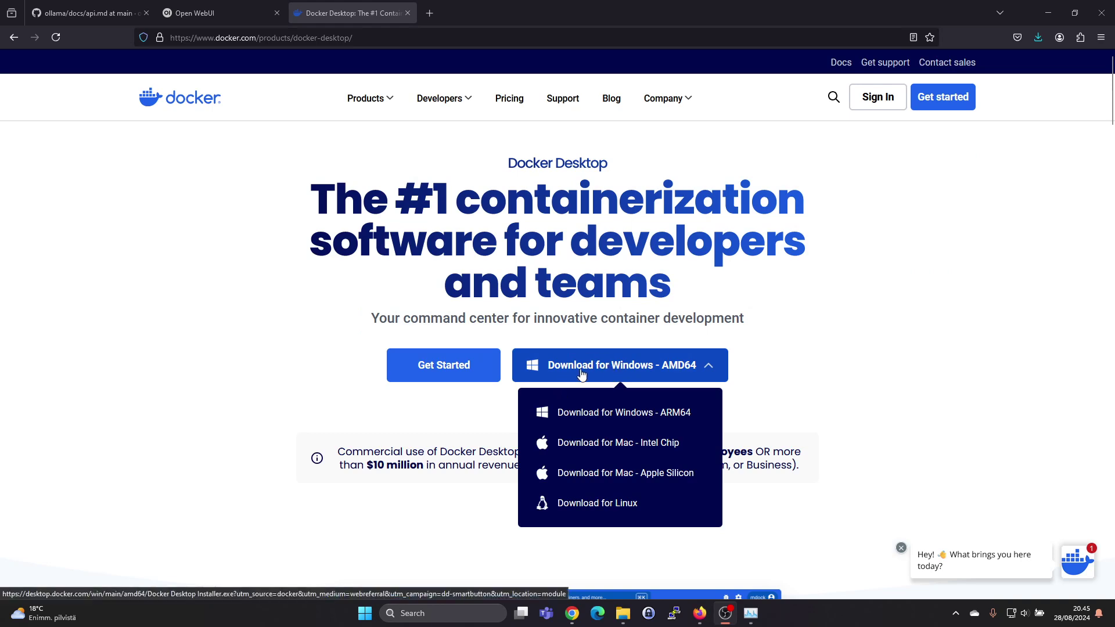
# Step: Download the Docker Desktop installer for Windows AMD64 from the Docker product page
pyautogui.click(620, 374)
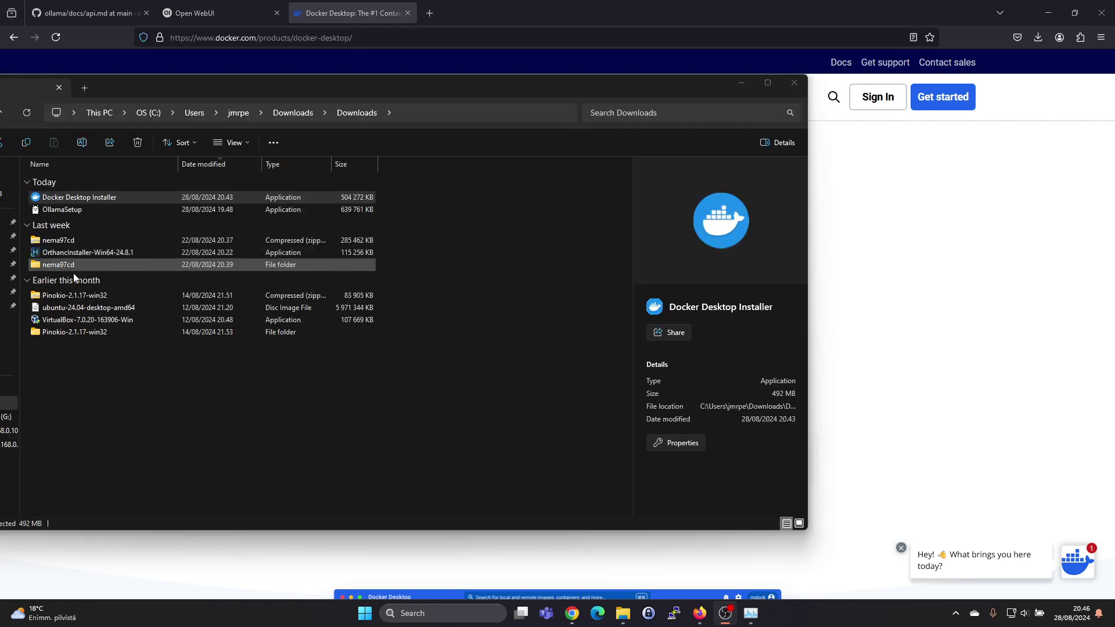
# Step: Run 'Docker Desktop Installer' from the Downloads folder
pyautogui.doubleClick(103, 199)
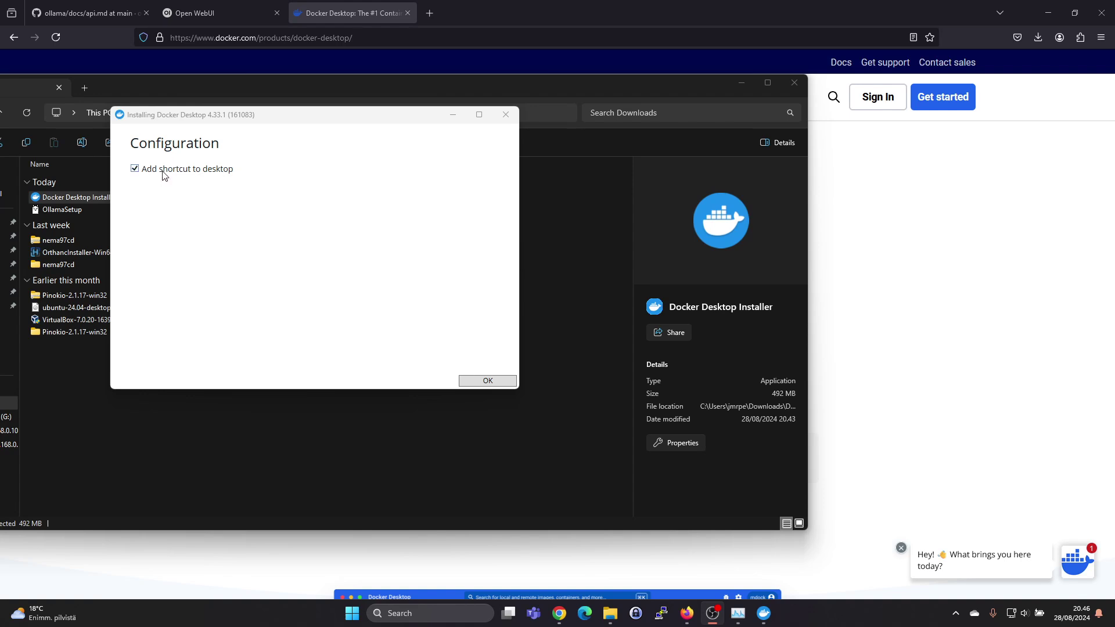
# Step: Accept the installer configuration with 'Add shortcut to desktop' checked to start installation
pyautogui.click(478, 384)
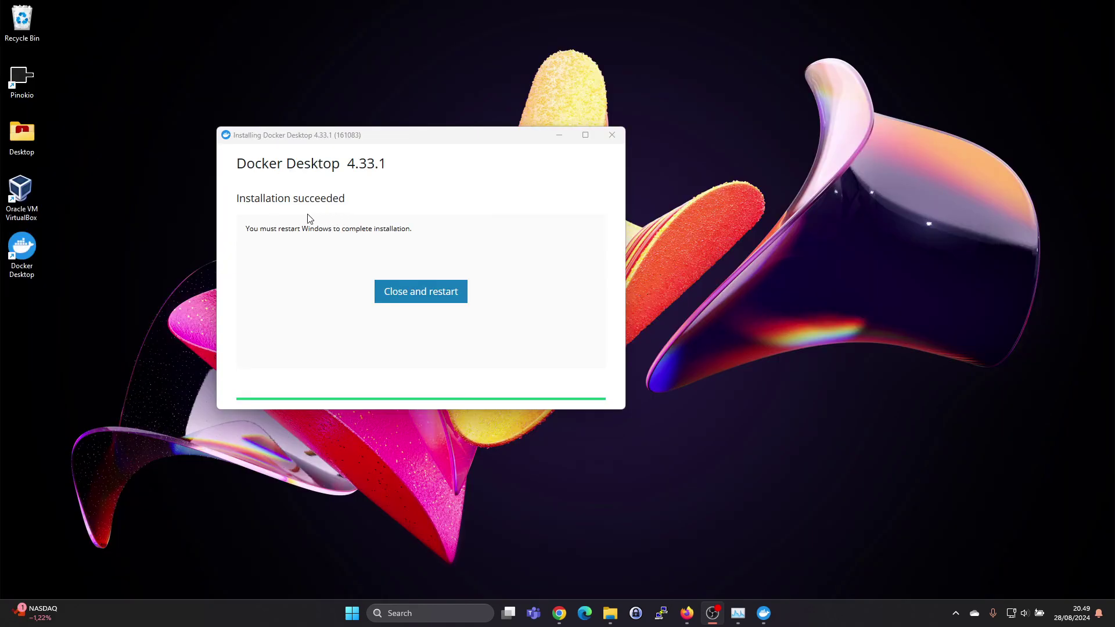
# Step: Close the succeeded installer with 'Close and restart', then launch Docker Desktop from its desktop shortcut
pyautogui.click(390, 291)
pyautogui.doubleClick(34, 259)
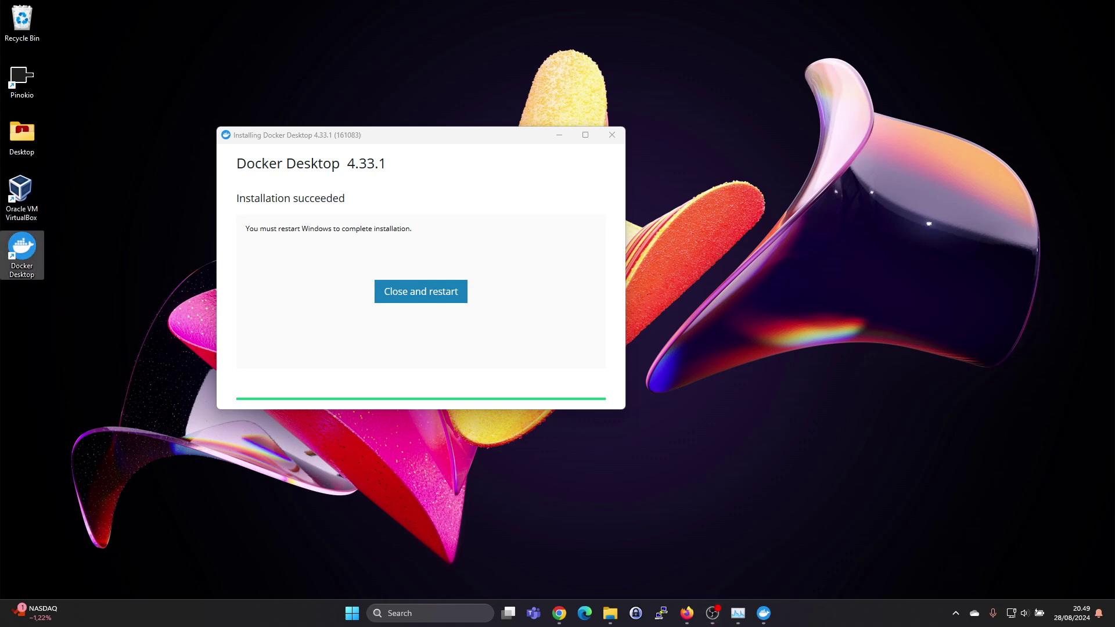